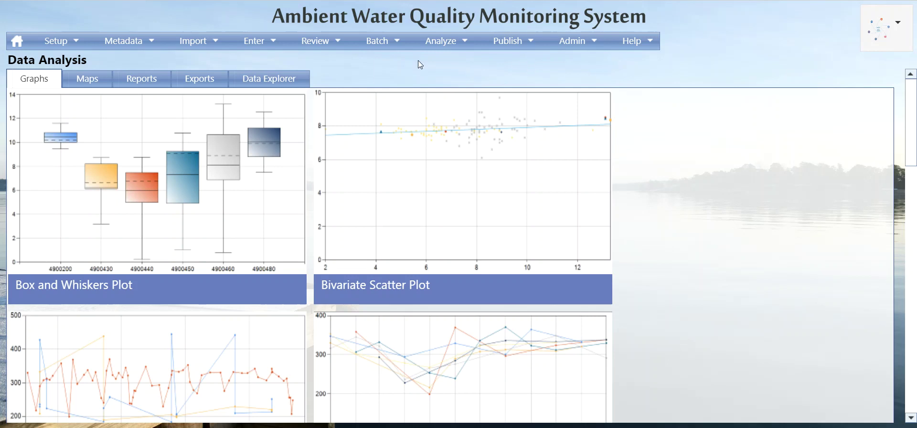
# - Open the results and activities data entry page UTOGM - Laboratory Parameters (Skyline)
pyautogui.moveTo(253, 40)
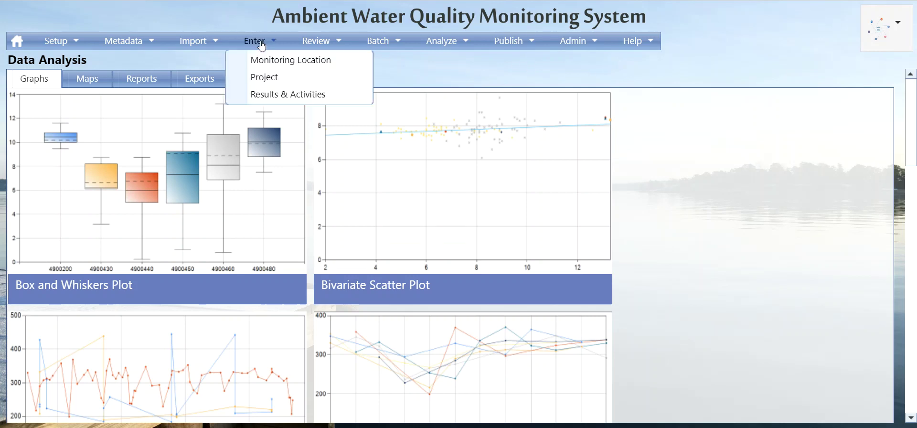
pyautogui.click(264, 97)
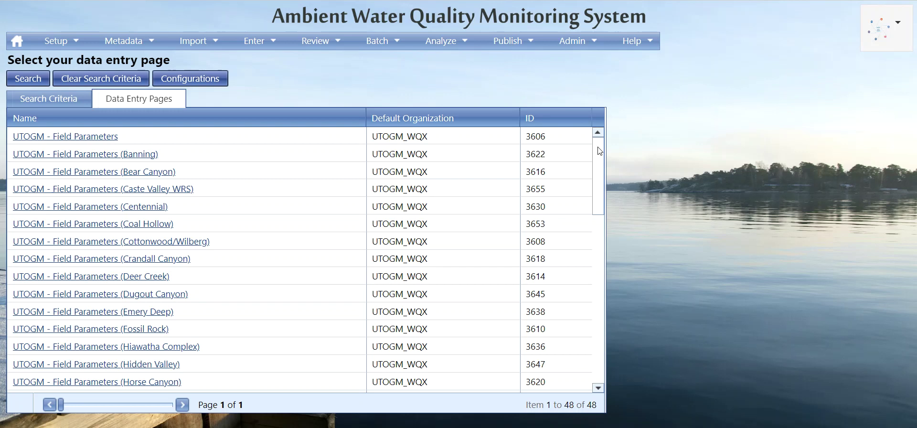
pyautogui.scroll(-1, 600, 151)
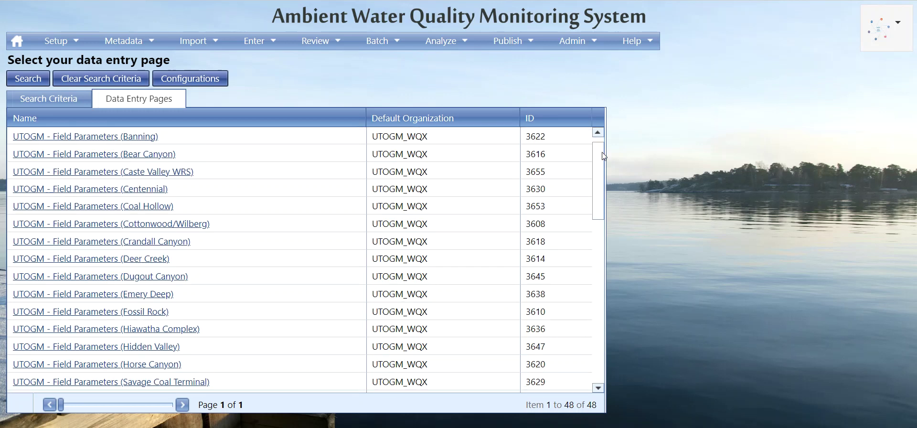
pyautogui.moveTo(604, 157); pyautogui.dragTo(626, 287)
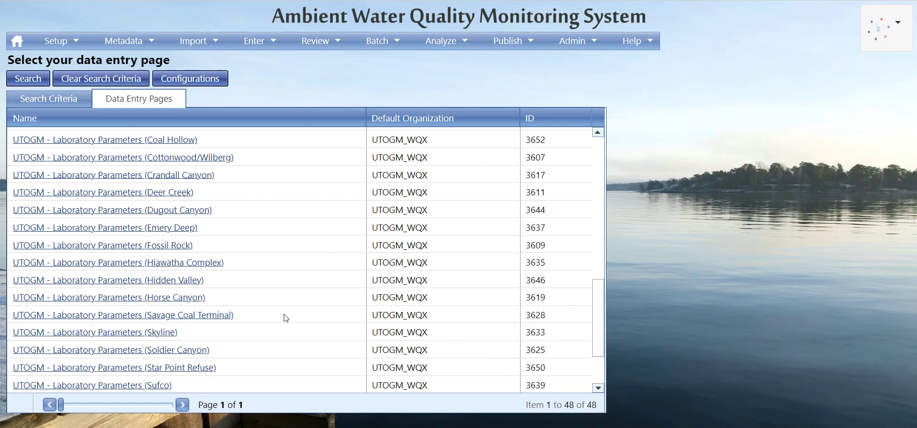
pyautogui.click(123, 336)
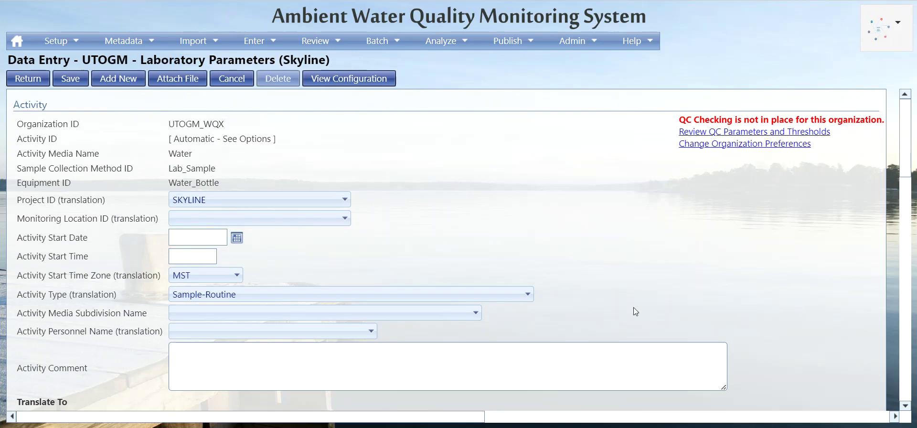
# - Keep SKYLINE as the project ID and set the monitoring location ID to 15-21-2
pyautogui.moveTo(907, 174)
pyautogui.mouseDown()
pyautogui.moveTo(908, 261)
pyautogui.moveTo(907, 164)
pyautogui.mouseUp()
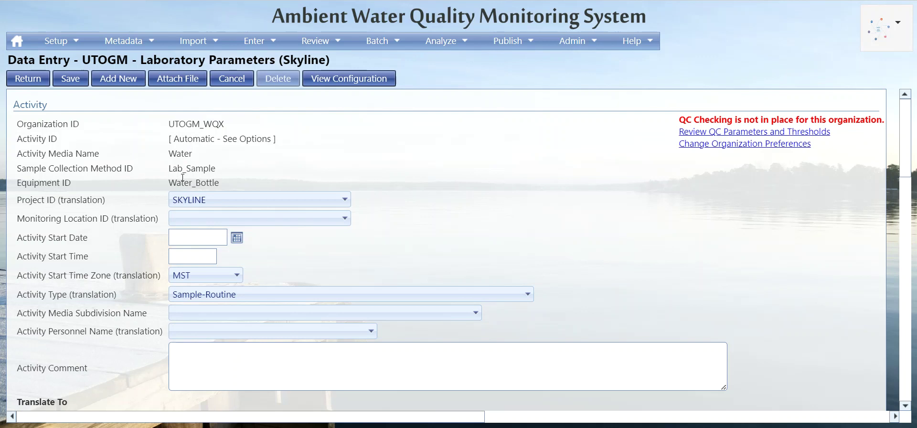
pyautogui.click(193, 202)
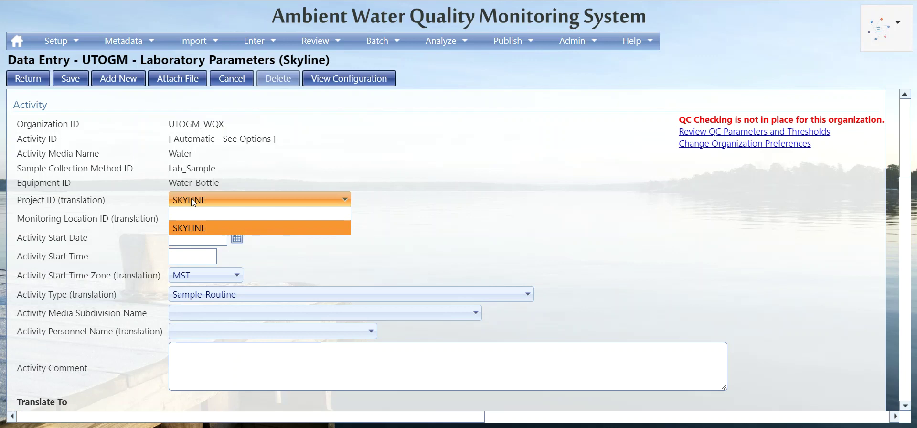
pyautogui.click(191, 199)
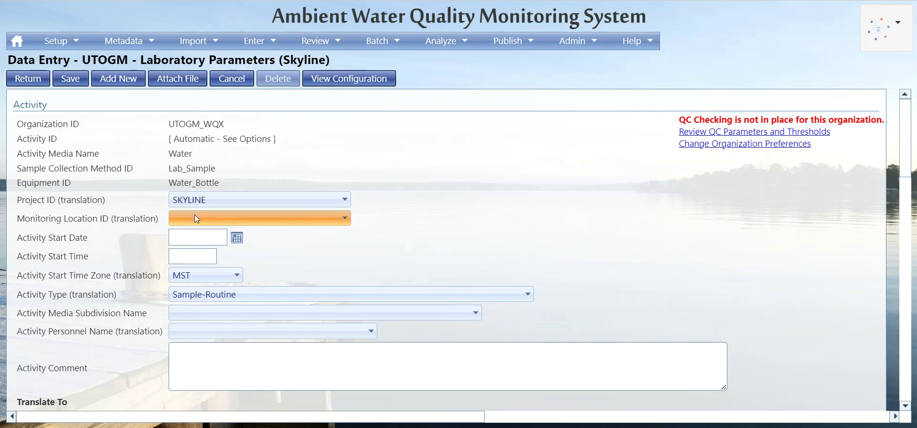
pyautogui.click(194, 216)
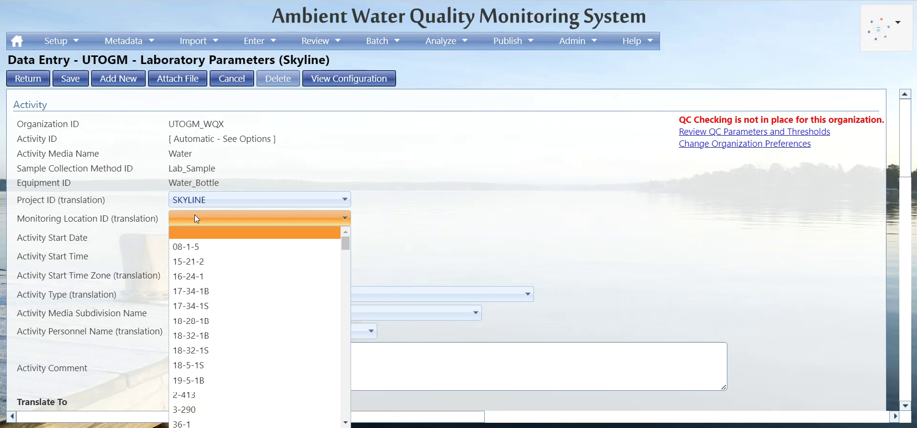
pyautogui.click(201, 261)
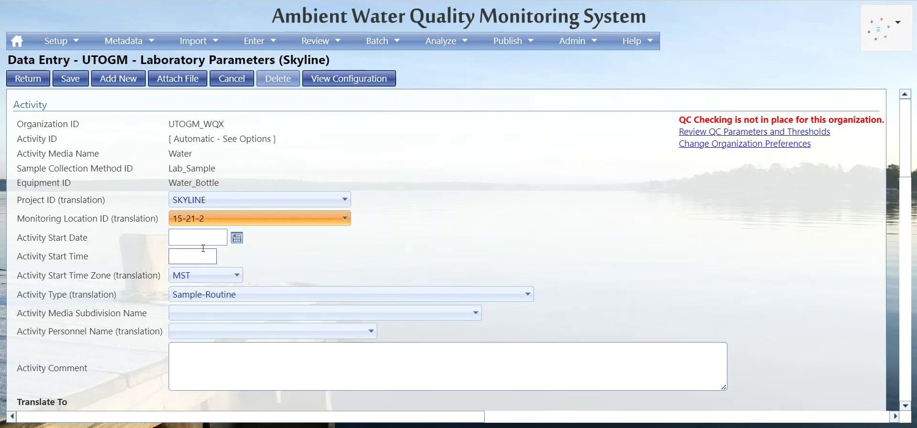
# - Set the activity start to 09-01-2022 at 12:00 PM in the MDT time zone
pyautogui.click(204, 241)
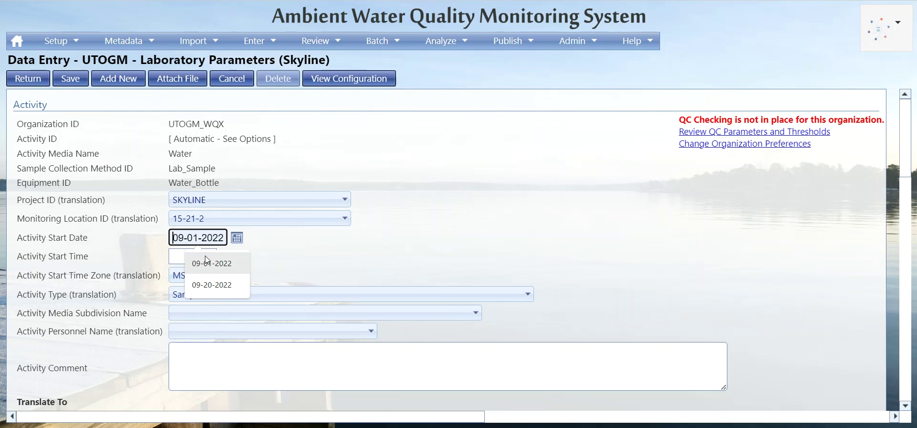
pyautogui.click(205, 256)
pyautogui.click(207, 256)
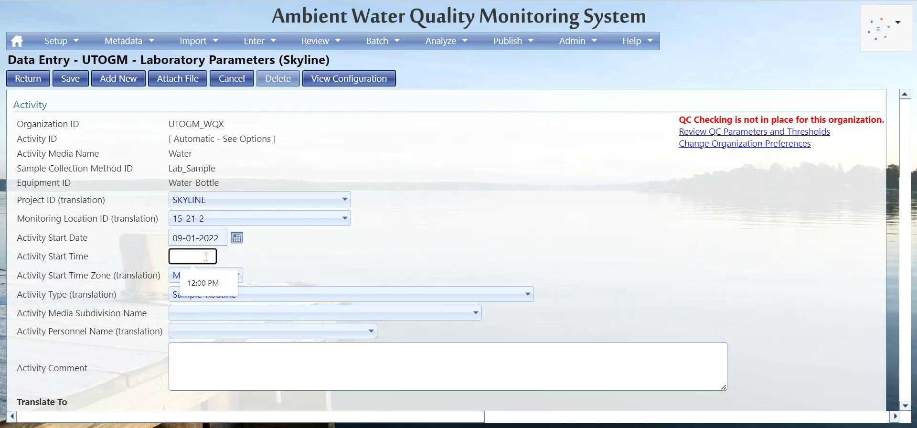
pyautogui.click(210, 284)
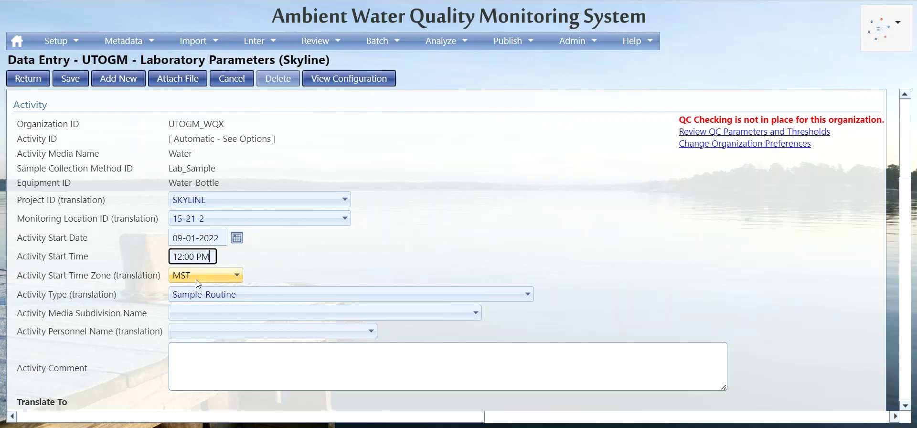
pyautogui.click(186, 277)
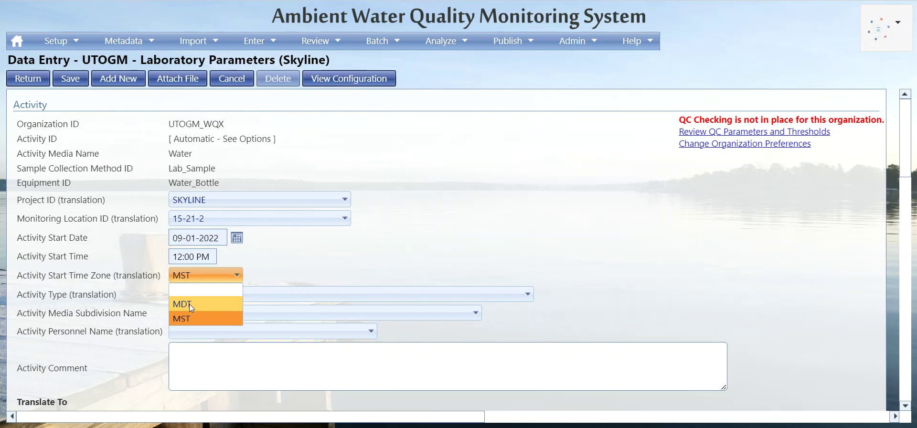
pyautogui.click(189, 303)
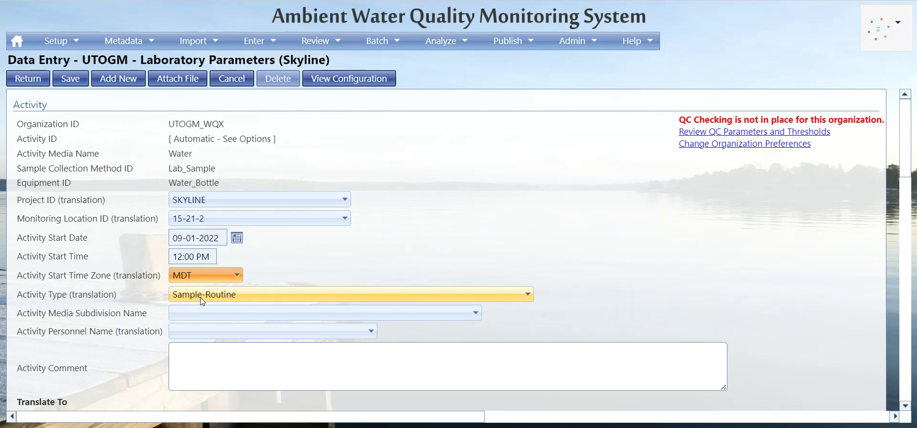
# - Keep Sample-Routine as the activity type and set the activity media subdivision to Groundwater
pyautogui.click(203, 300)
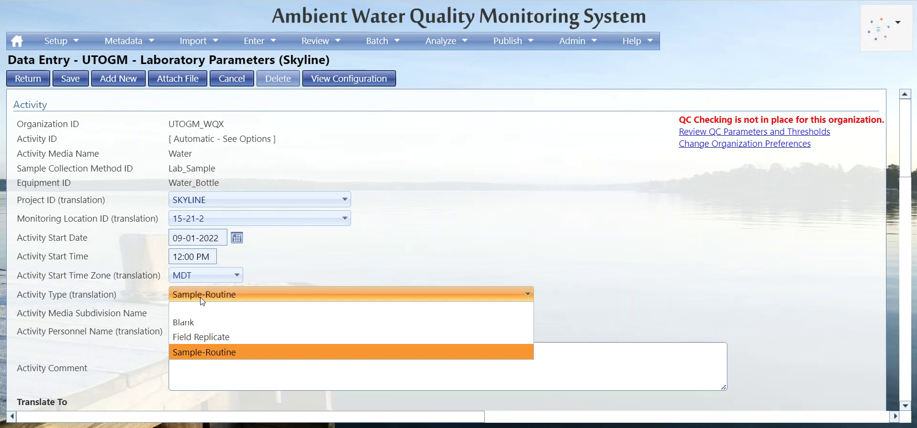
pyautogui.click(289, 270)
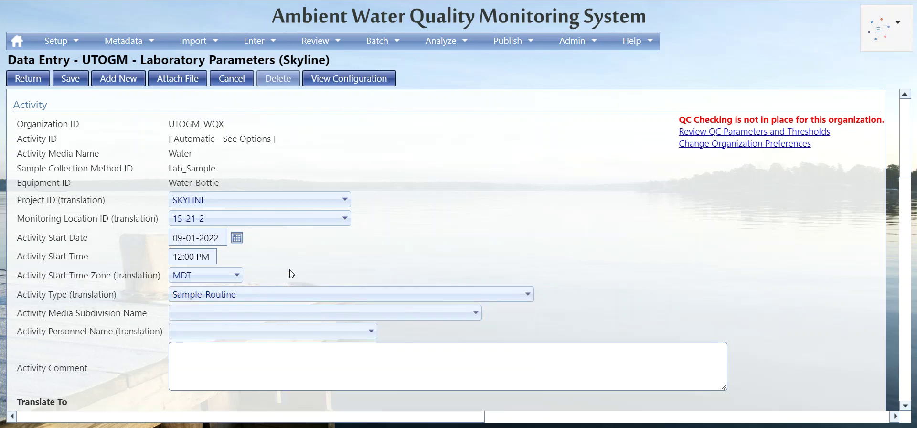
pyautogui.click(267, 311)
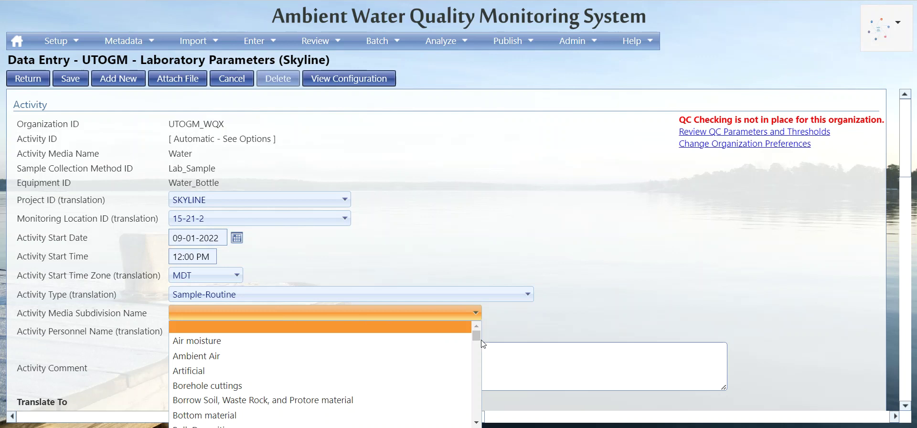
pyautogui.moveTo(476, 335); pyautogui.dragTo(478, 359)
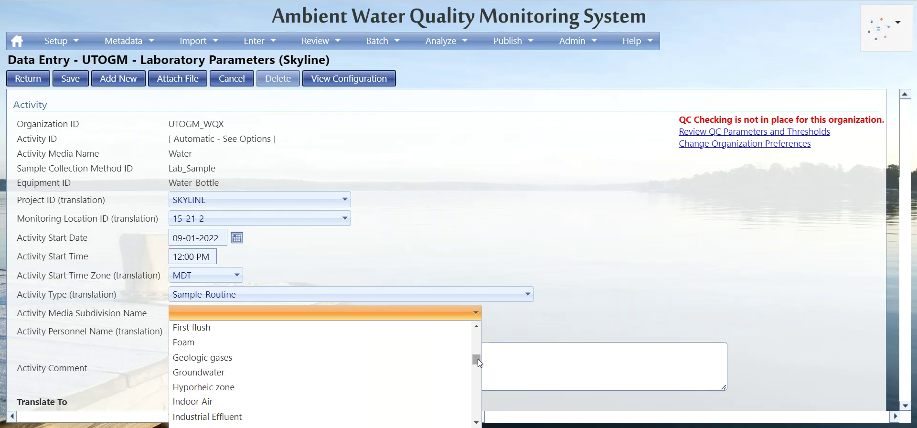
pyautogui.click(423, 372)
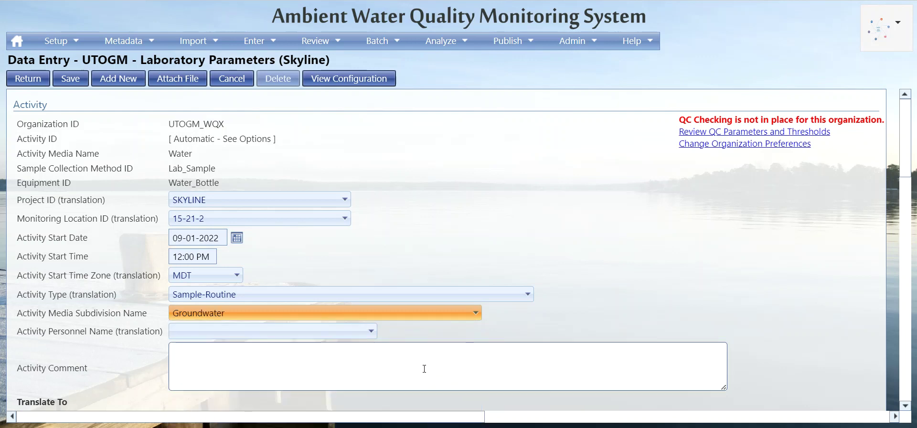
# - Choose the first listed person as the activity personnel and leave the activity comment blank
pyautogui.click(364, 338)
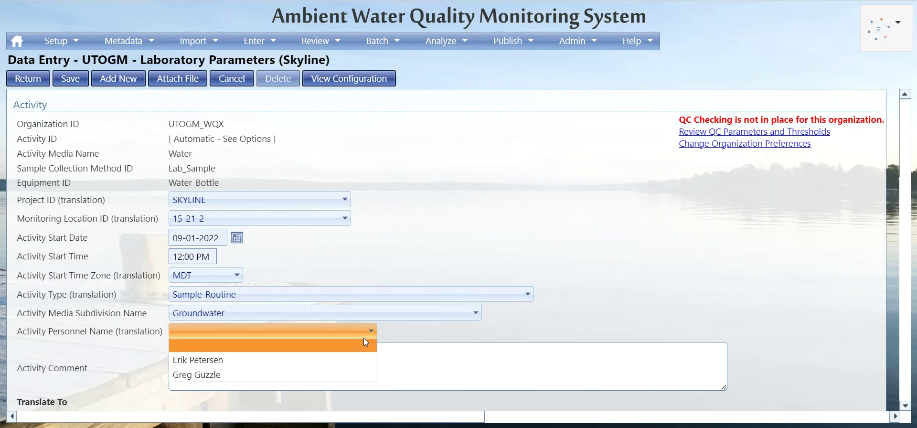
pyautogui.click(363, 359)
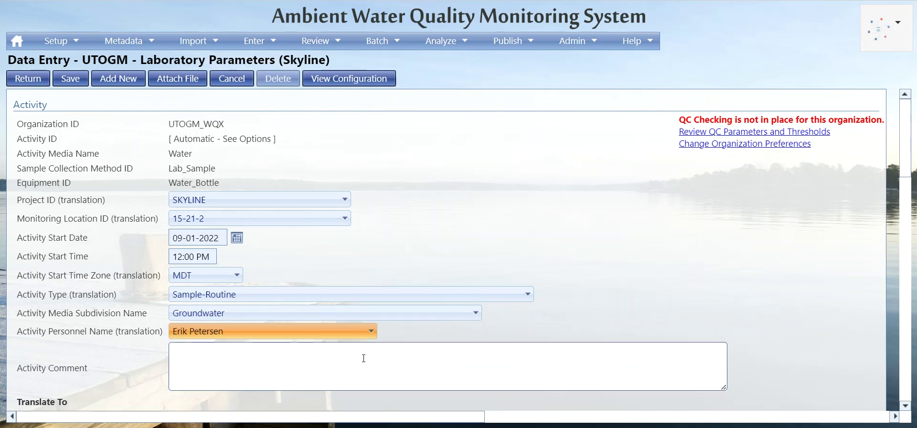
pyautogui.click(364, 358)
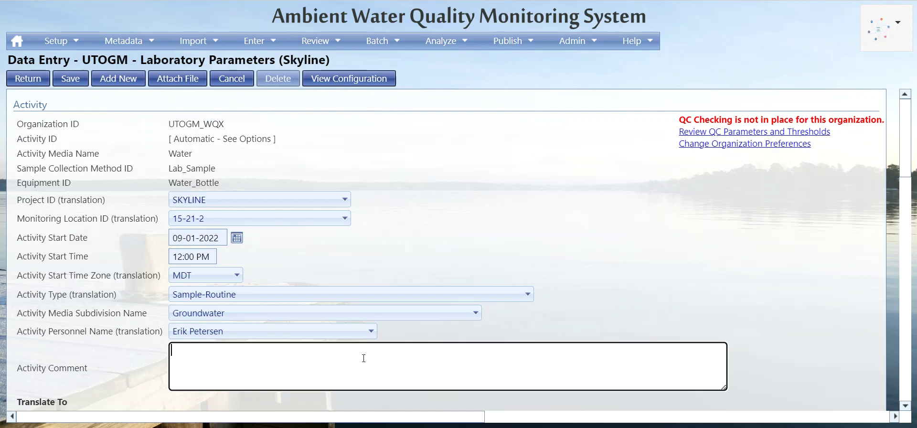
pyautogui.click(737, 348)
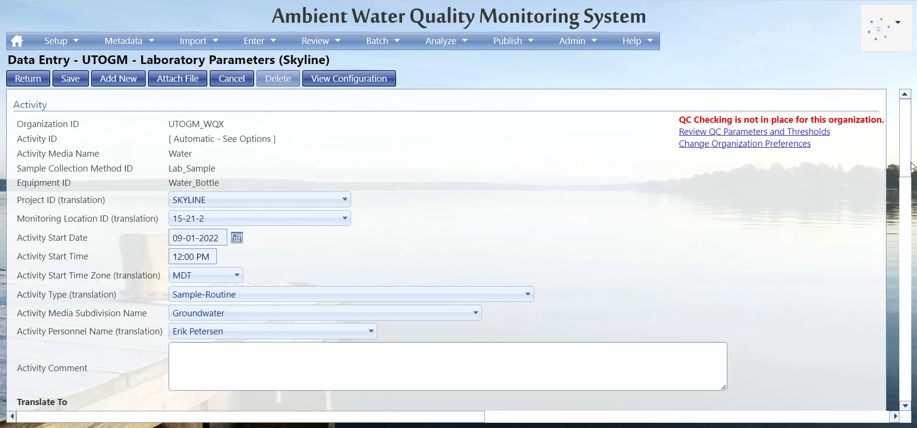
# - Look over the results table's columns and rows, and set Turbidity's result detection condition to Not Detected
pyautogui.moveTo(909, 164); pyautogui.dragTo(910, 263)
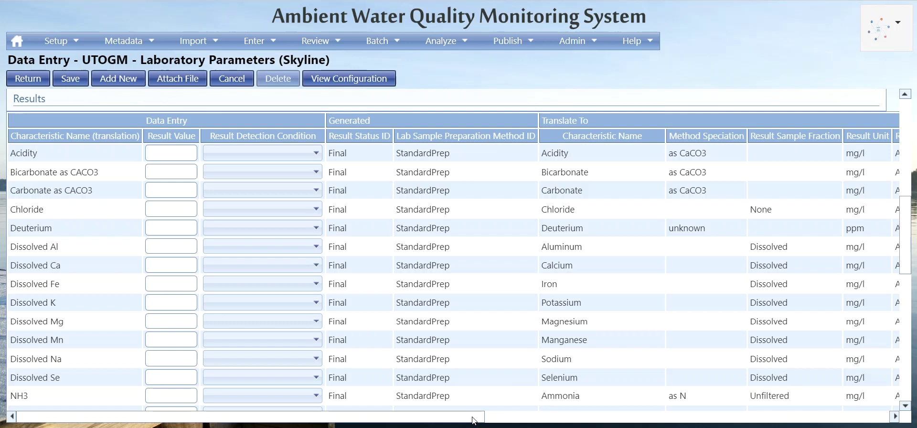
pyautogui.moveTo(475, 417); pyautogui.dragTo(897, 415)
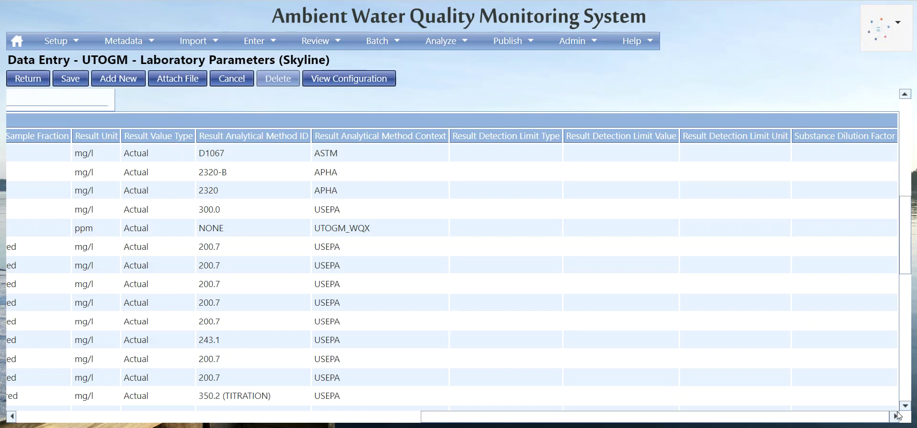
pyautogui.moveTo(906, 260); pyautogui.dragTo(915, 390)
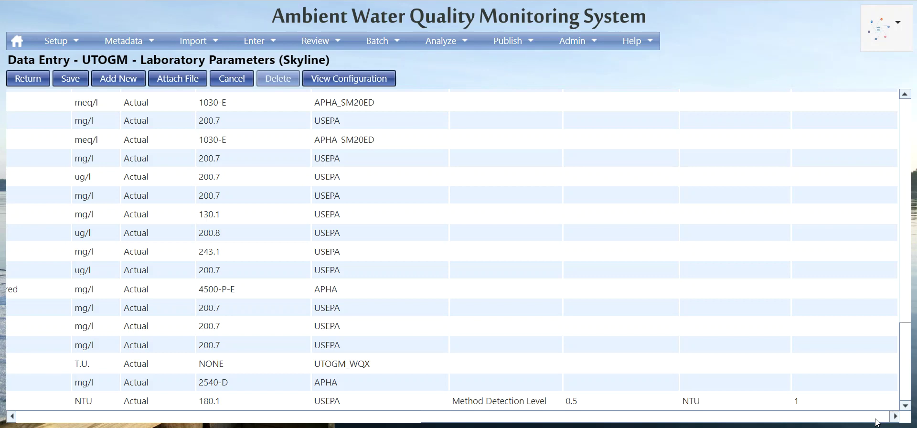
pyautogui.moveTo(877, 421); pyautogui.dragTo(473, 420)
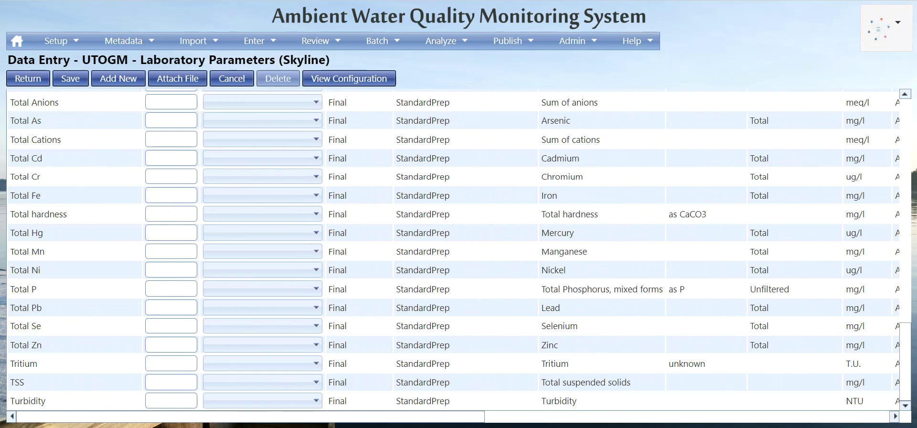
pyautogui.click(316, 403)
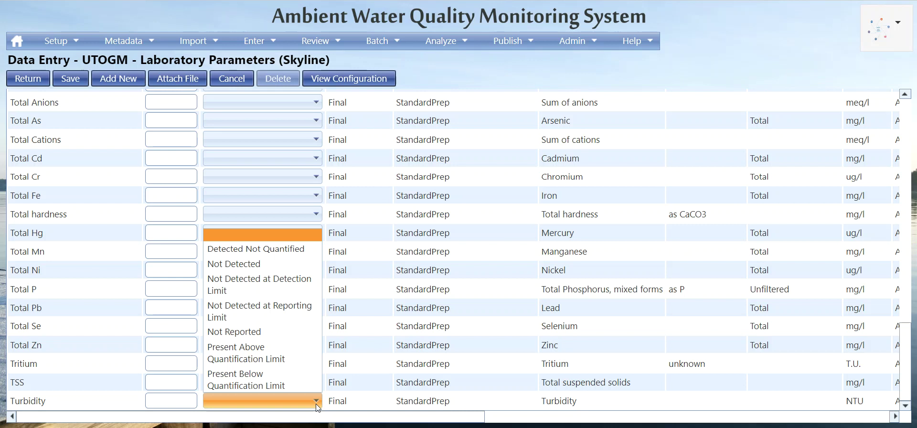
pyautogui.click(299, 264)
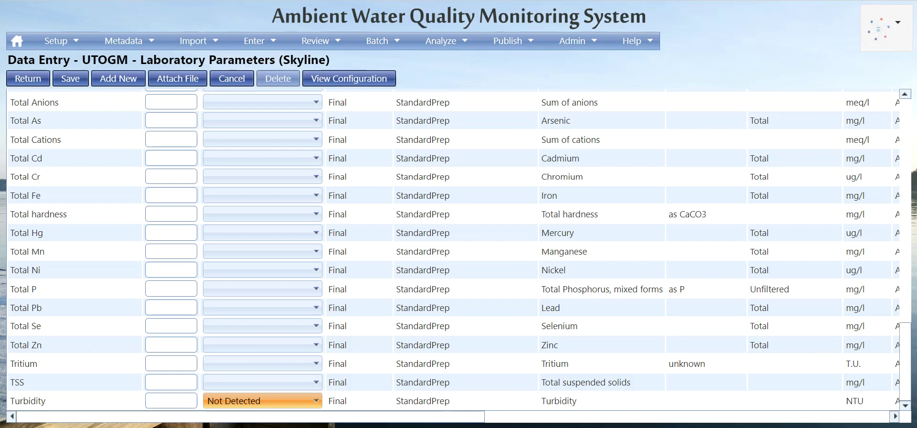
# - Enter a result value of 1 for TSS, Tritium, Total Zn, Total Se and Total Pb
pyautogui.click(183, 382)
pyautogui.write('1')
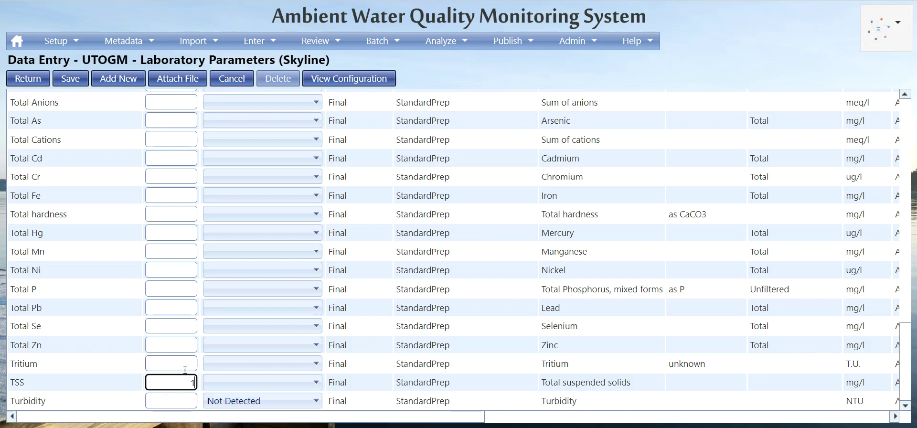
pyautogui.click(186, 364)
pyautogui.write('1')
pyautogui.click(190, 347)
pyautogui.write('1')
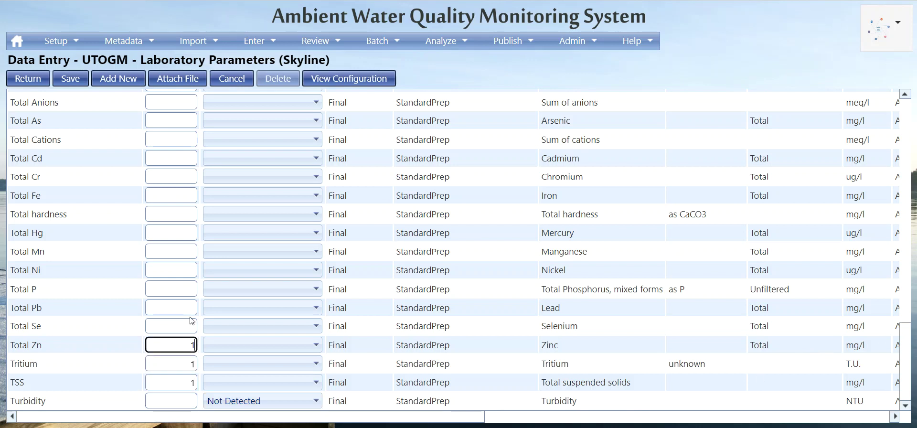
pyautogui.click(191, 323)
pyautogui.write('1')
pyautogui.click(191, 313)
pyautogui.write('1')
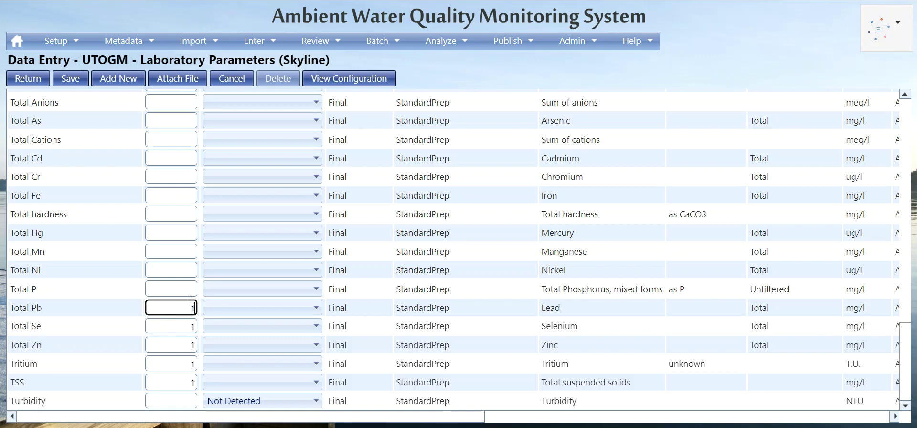
# - Enter a result value of 1 for Total P, Total Ni, Total Mn and Total Hg
pyautogui.click(190, 291)
pyautogui.write('1')
pyautogui.click(190, 272)
pyautogui.write('1')
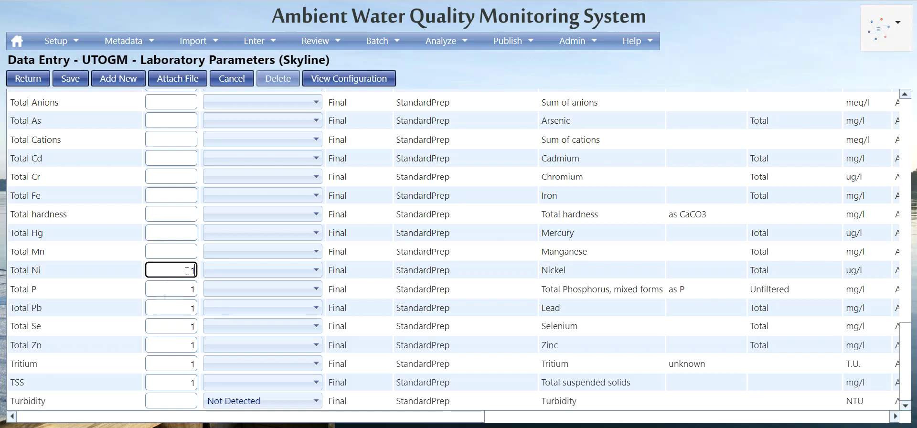
pyautogui.click(188, 249)
pyautogui.write('1')
pyautogui.click(189, 233)
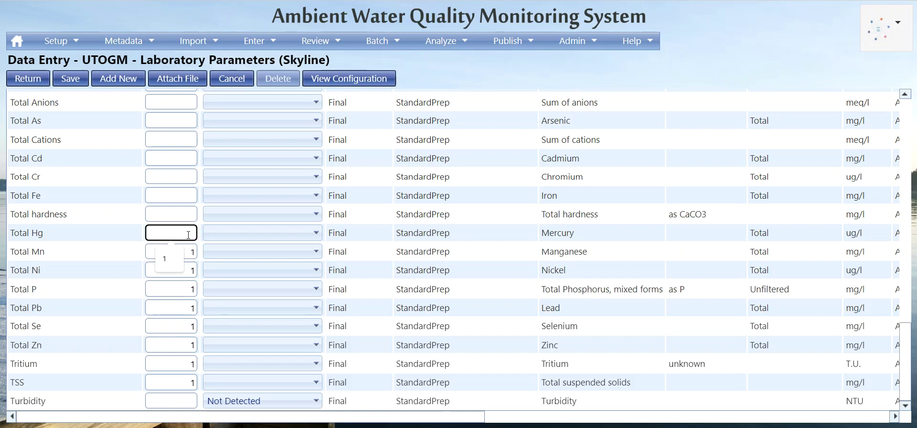
pyautogui.write('1')
# - Save the laboratory activity with its results, and open the saved activity's details to review its results list
pyautogui.rightClick(905, 307)
pyautogui.click(906, 340)
pyautogui.moveTo(906, 340); pyautogui.dragTo(870, 110)
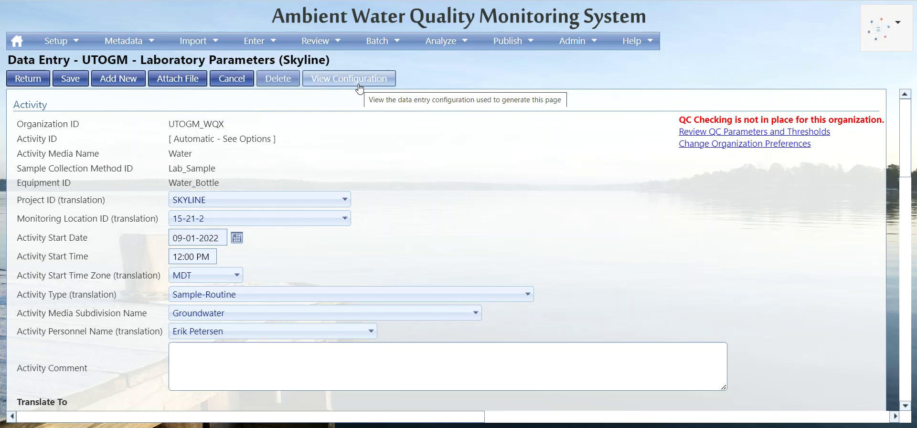
pyautogui.click(80, 87)
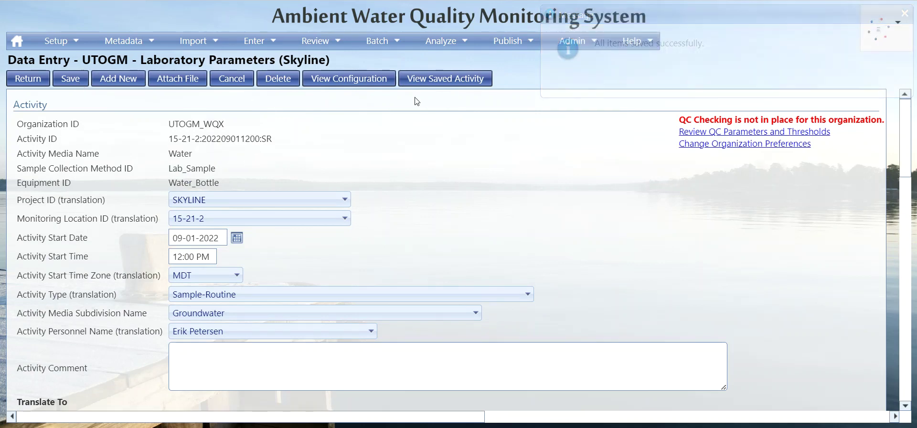
pyautogui.click(440, 81)
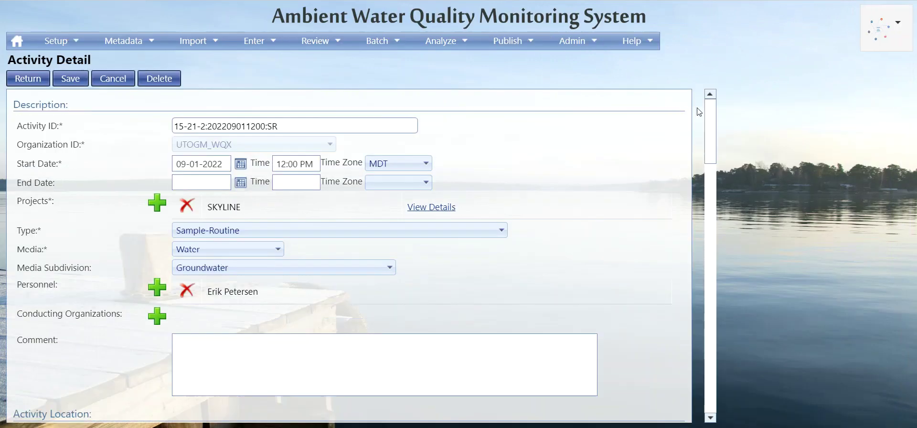
pyautogui.moveTo(713, 118); pyautogui.dragTo(715, 339)
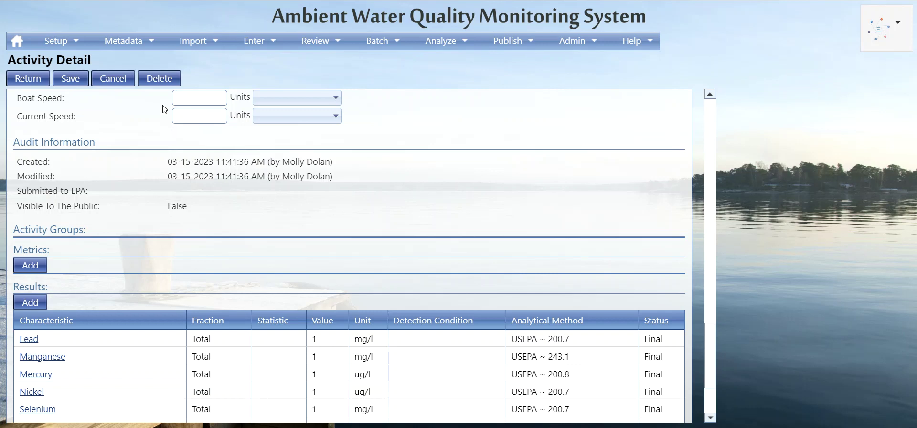
# - Delete the saved activity with all its related results and metrics, confirming with "yes"
pyautogui.click(154, 82)
pyautogui.write('yes')
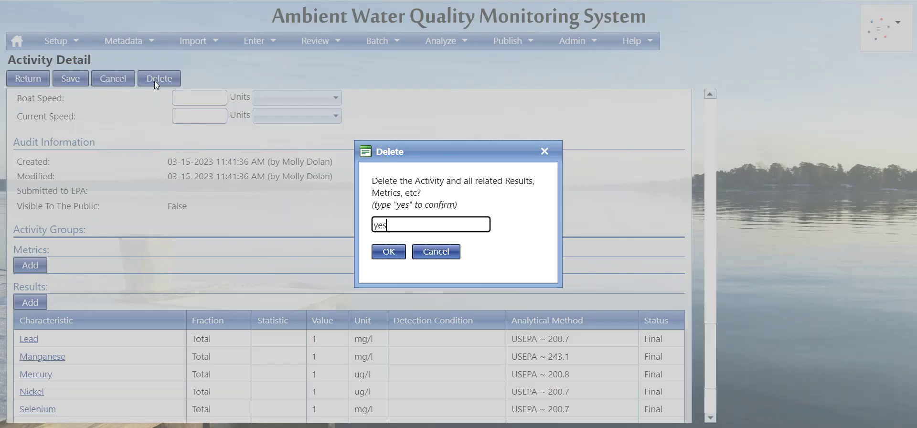
pyautogui.press('Return')
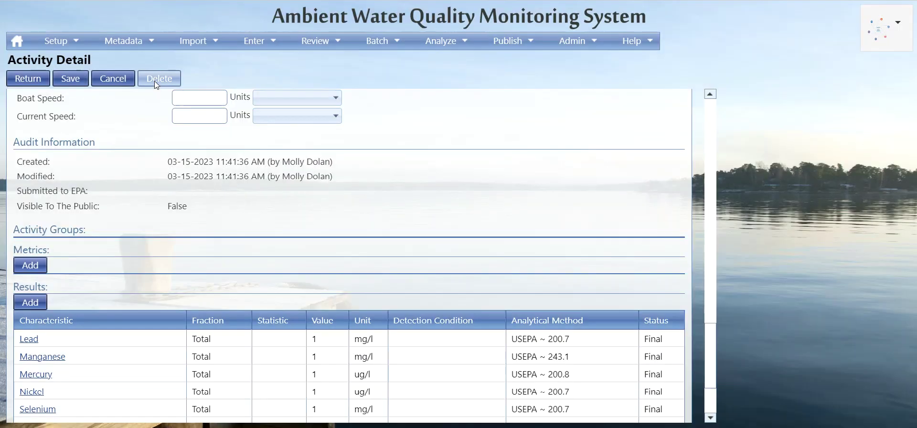